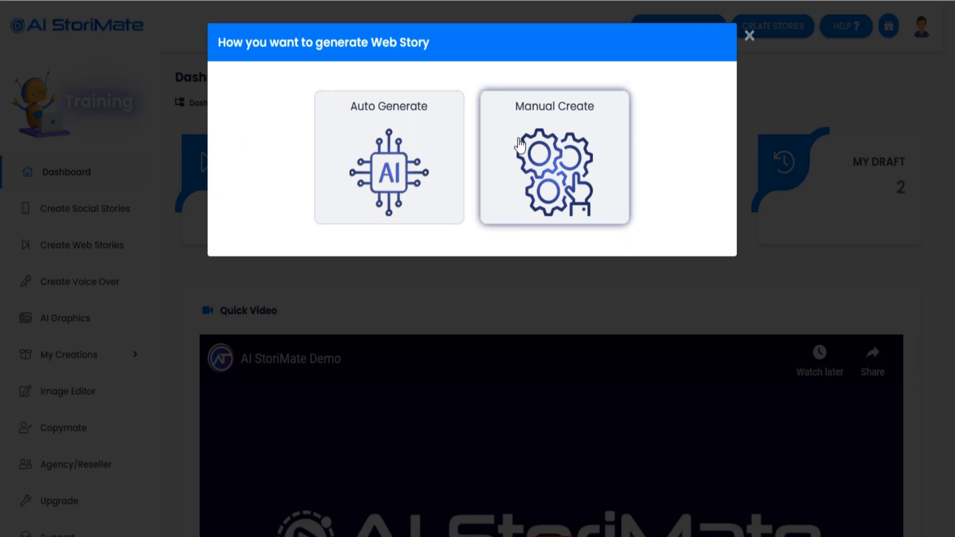
- Auto-generate ideas for a web story titled "Food" about promoting a food restaurant, and choose the Tasty Treats mouthwatering promotion idea
left_click(391, 169)
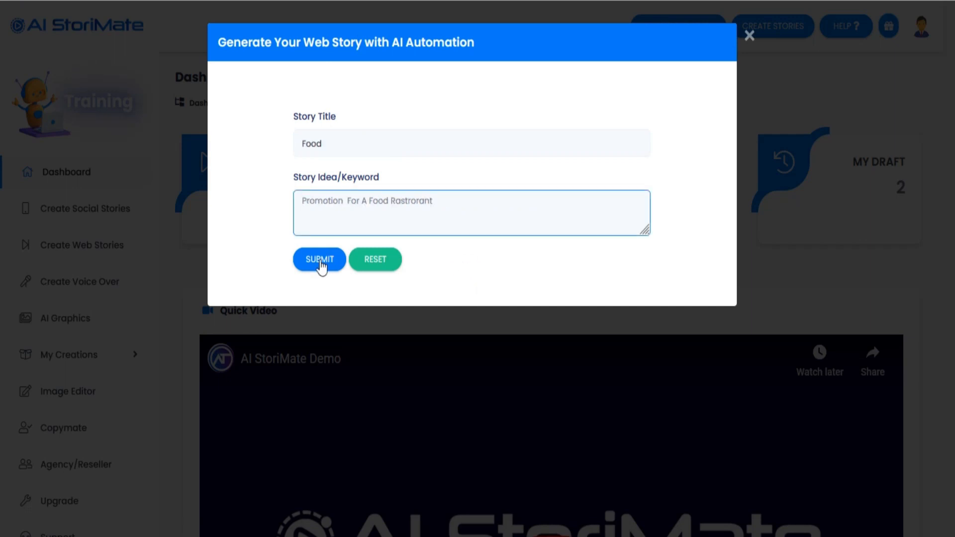
left_click(334, 263)
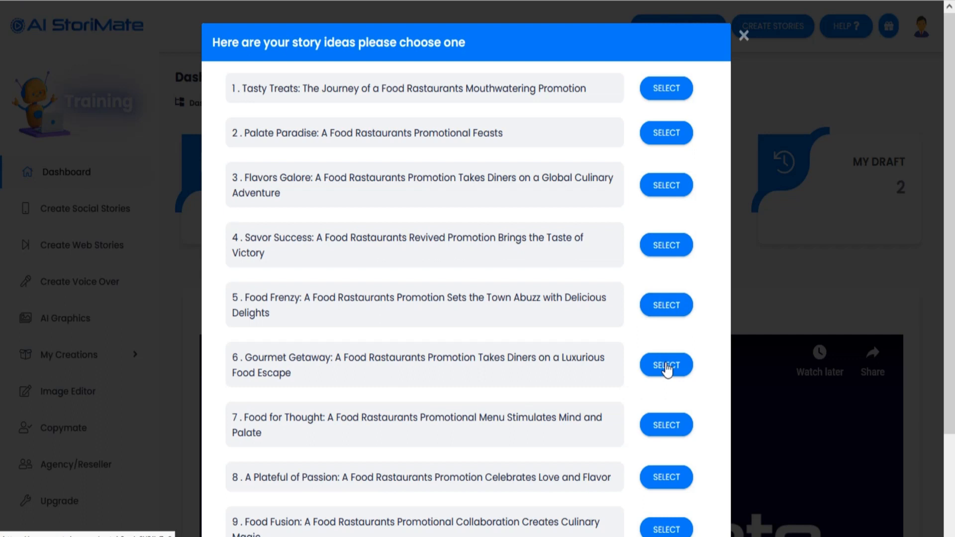
scroll(667, 368, "down", 2)
scroll(671, 397, "down", 1)
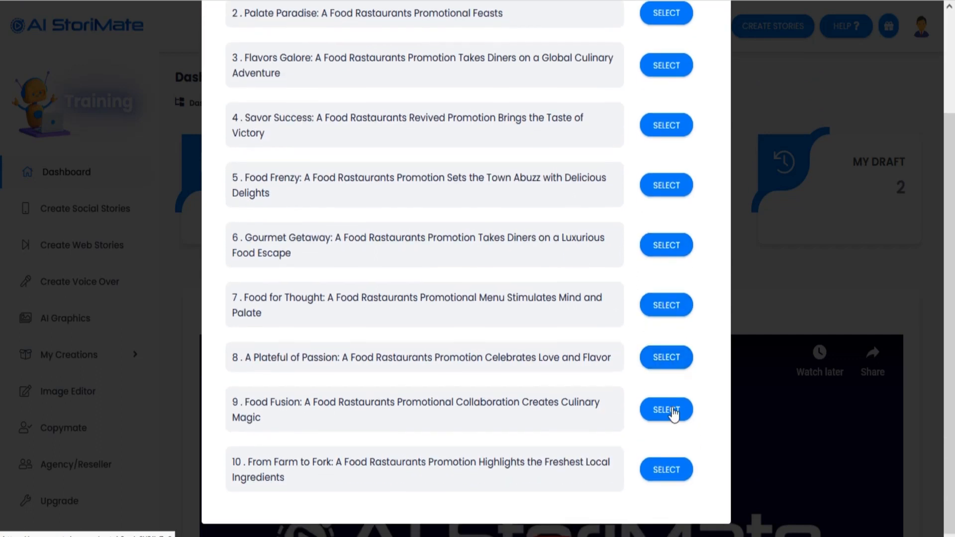
scroll(472, 313, "up", 3)
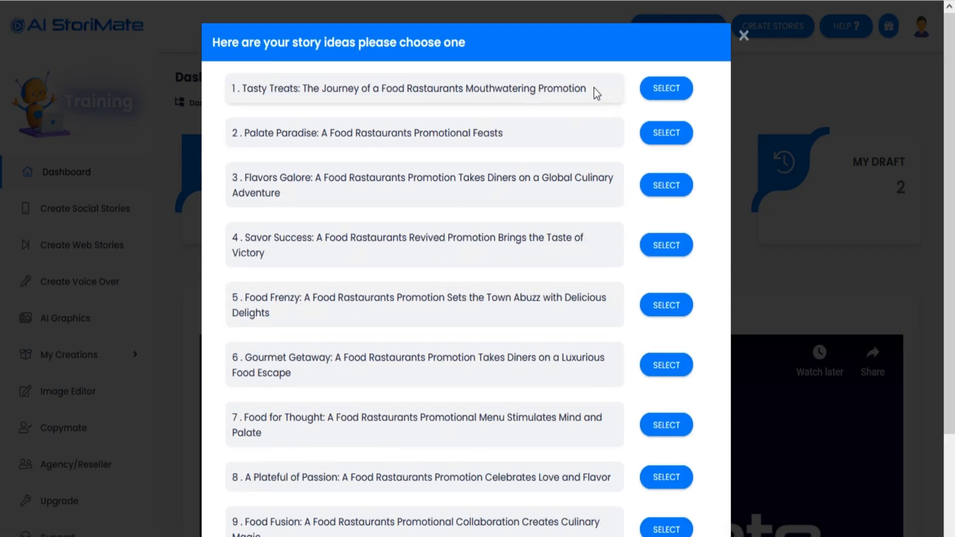
left_click(669, 90)
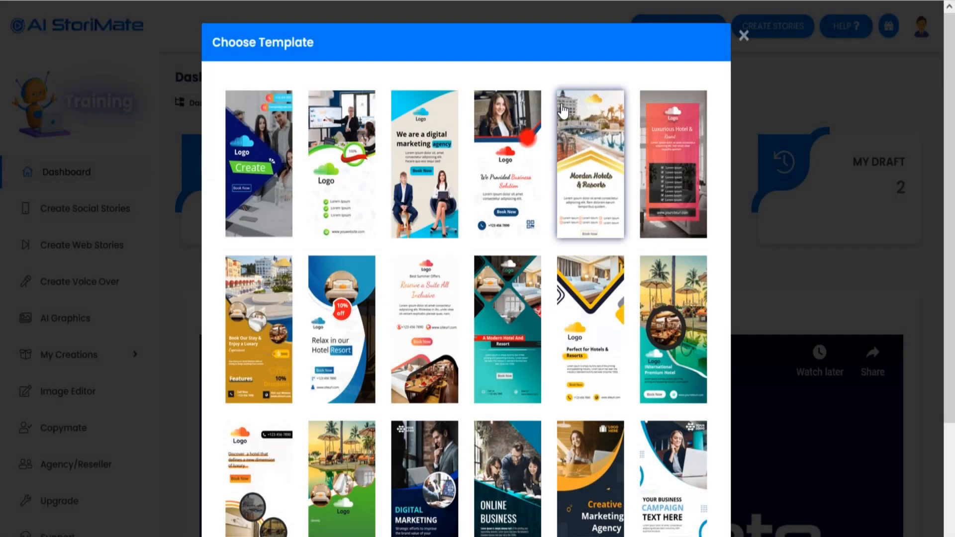
- Choose the Dish Of the Day food template from the fourth page of story templates
scroll(397, 124, "down", 3)
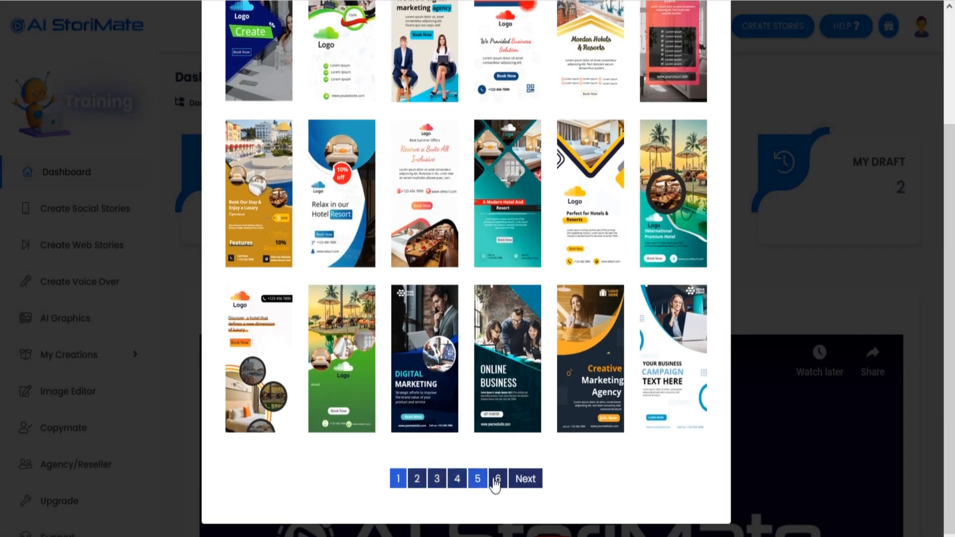
left_click(417, 482)
scroll(467, 427, "down", 3)
left_click(463, 480)
scroll(463, 484, "down", 3)
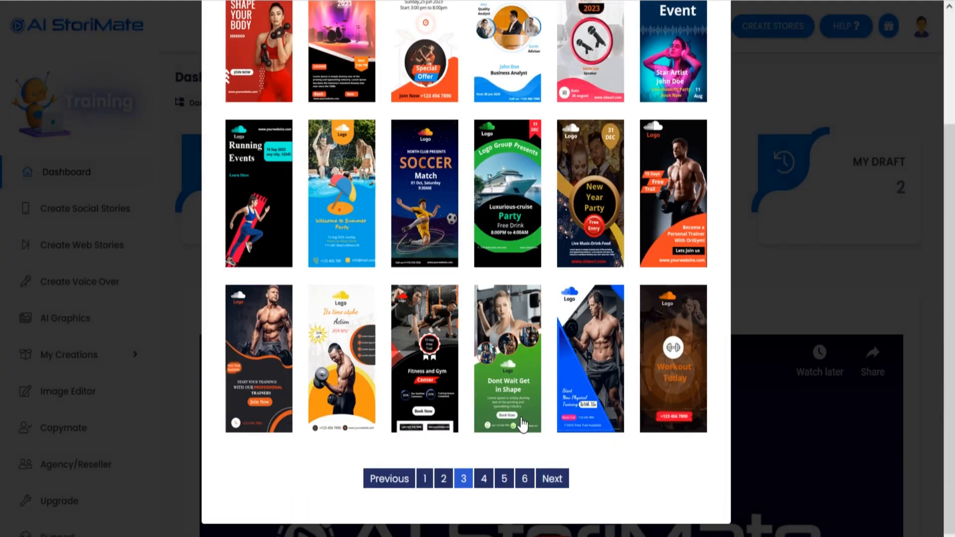
left_click(485, 479)
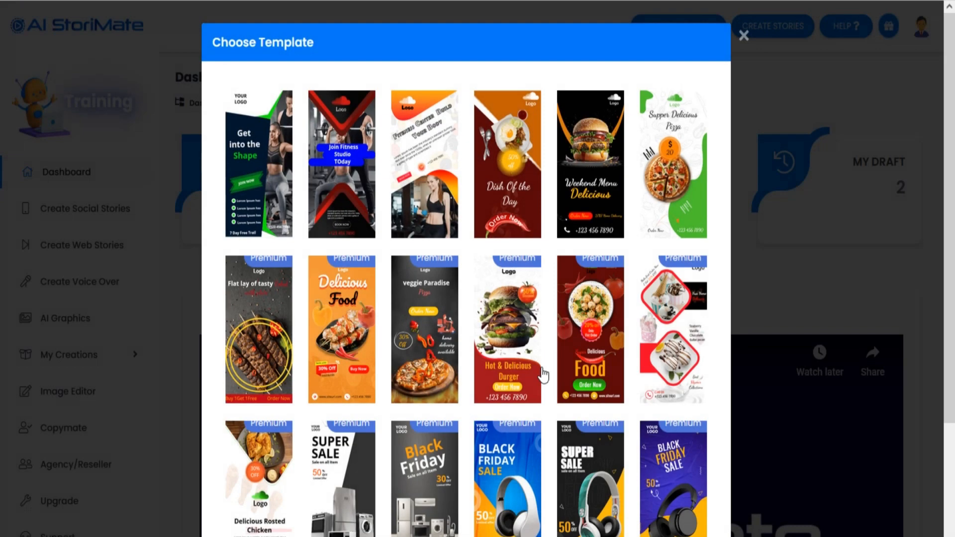
left_click(499, 195)
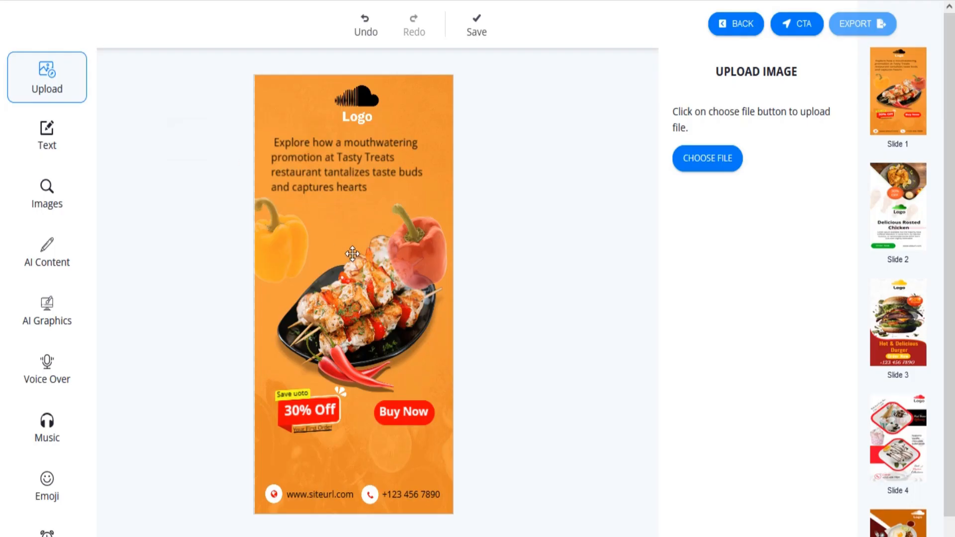
- Shrink the grouped food images on slide 1 and reposition them below the promotional text
left_click(352, 254)
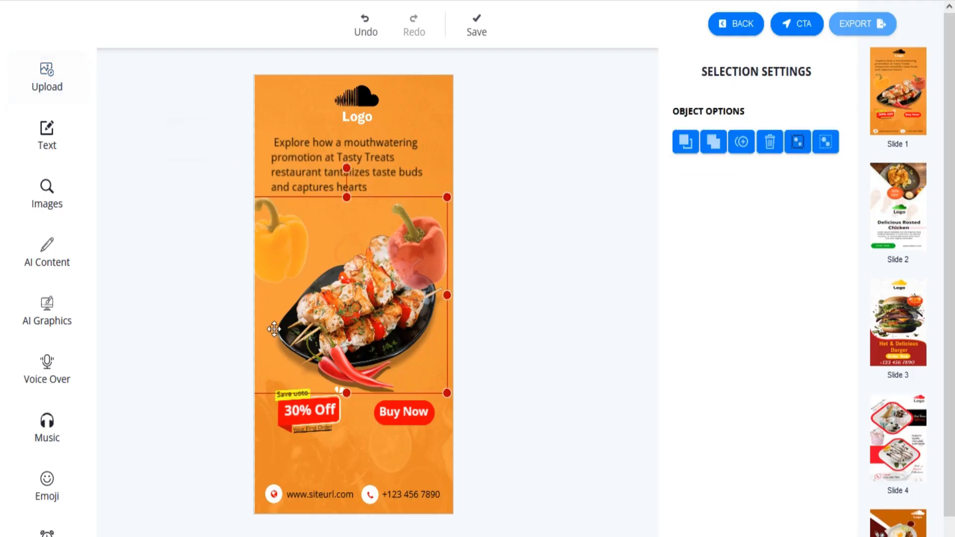
left_click_drag(268, 383, 331, 327)
left_click_drag(358, 278, 291, 199)
left_click(290, 348)
left_click(227, 174)
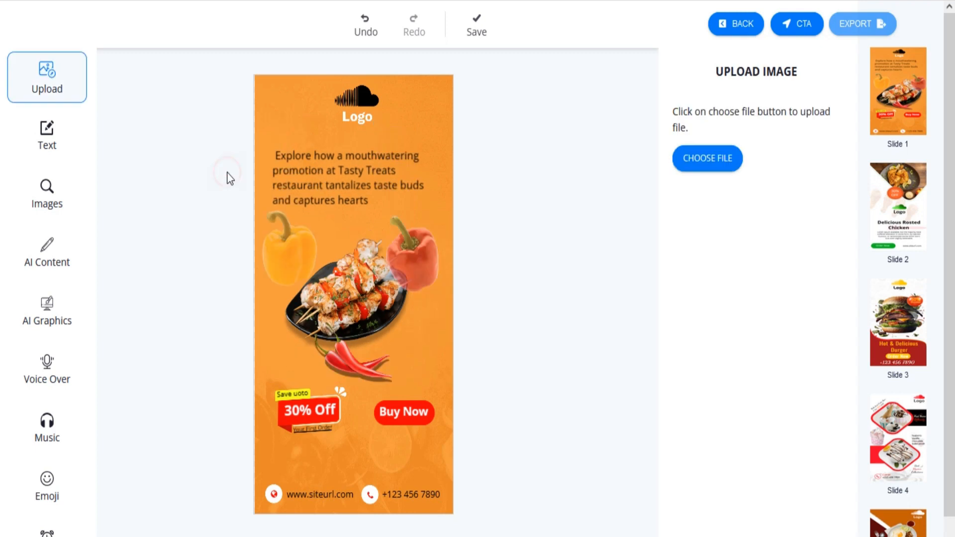
- Move slide 1's promotional text up towards the logo and make all of it bold
left_click_drag(353, 156, 339, 158)
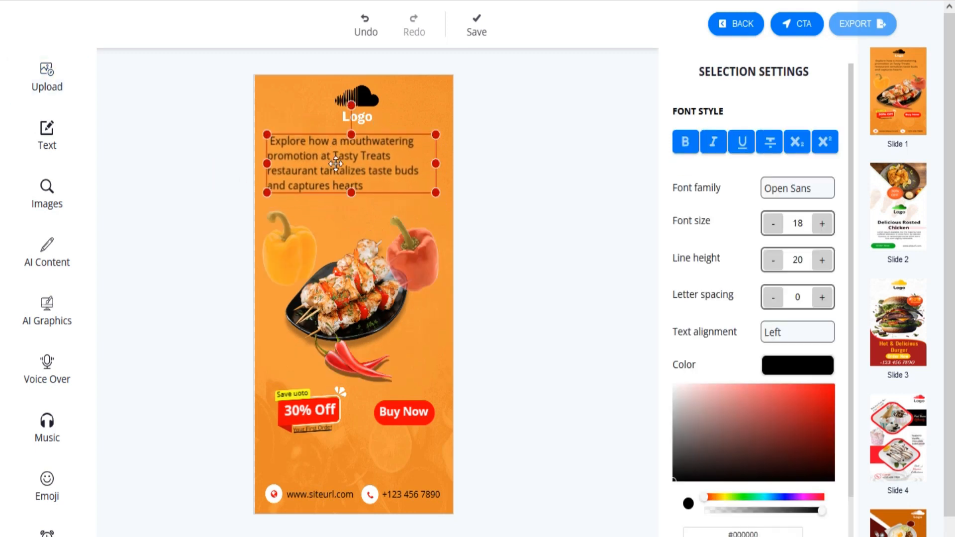
double_click(333, 165)
left_click(684, 141)
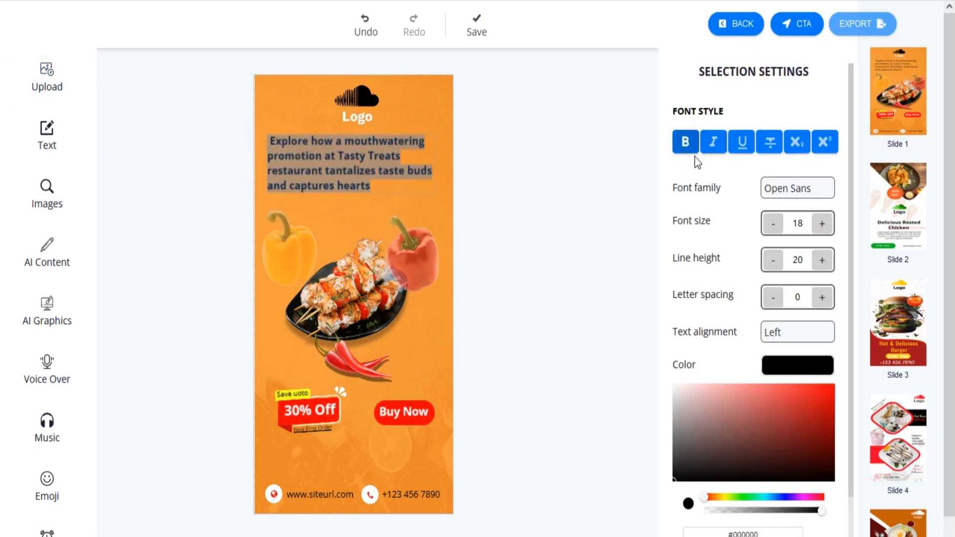
- Set the promotional text's font to Lucida Console and its color to white
left_click(792, 197)
scroll(806, 423, "down", 2)
left_click(806, 443)
scroll(784, 324, "down", 2)
mouse_move(688, 333)
left_mouse_down()
mouse_move(704, 287)
mouse_move(716, 289)
left_mouse_up()
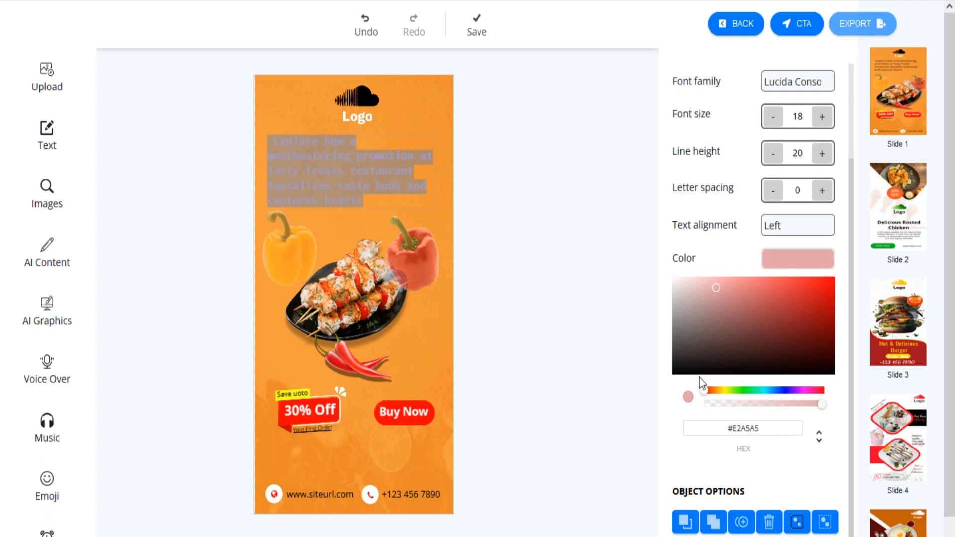
left_click(247, 250)
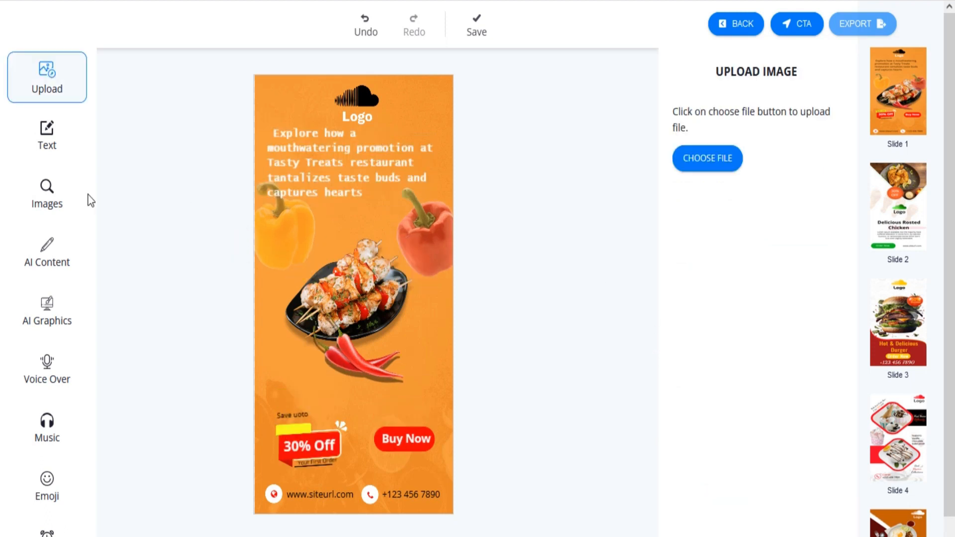
- Preview the chill-abstract music track and save slide 1
left_click(47, 427)
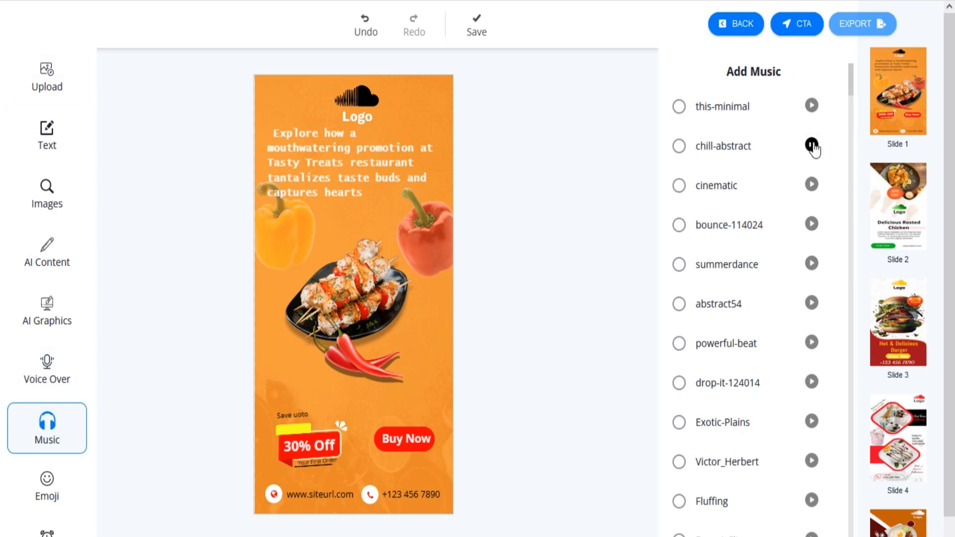
left_click(811, 145)
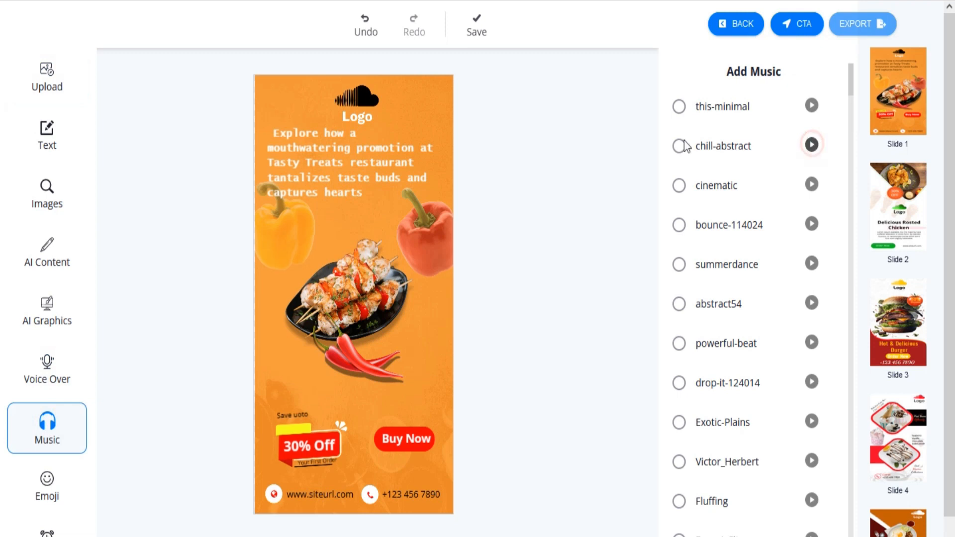
left_click(477, 30)
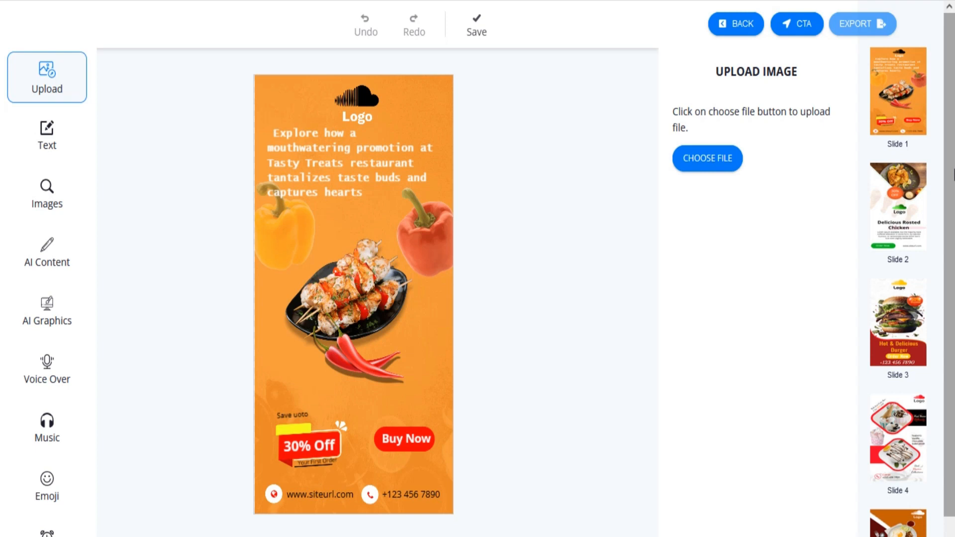
- Open slide 2 and move its logo to the left edge, beside the photo's diagonal border
left_click(895, 205)
left_click(184, 191)
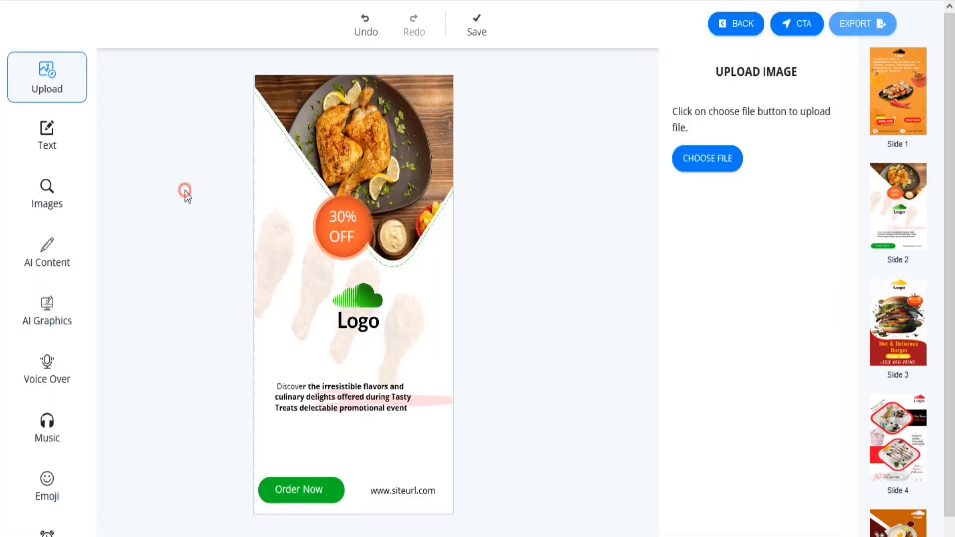
left_click_drag(378, 289, 293, 152)
- Move the 30% OFF badge to the photo's lower right corner and the description text to just above the Order Now button
left_click_drag(343, 226, 419, 250)
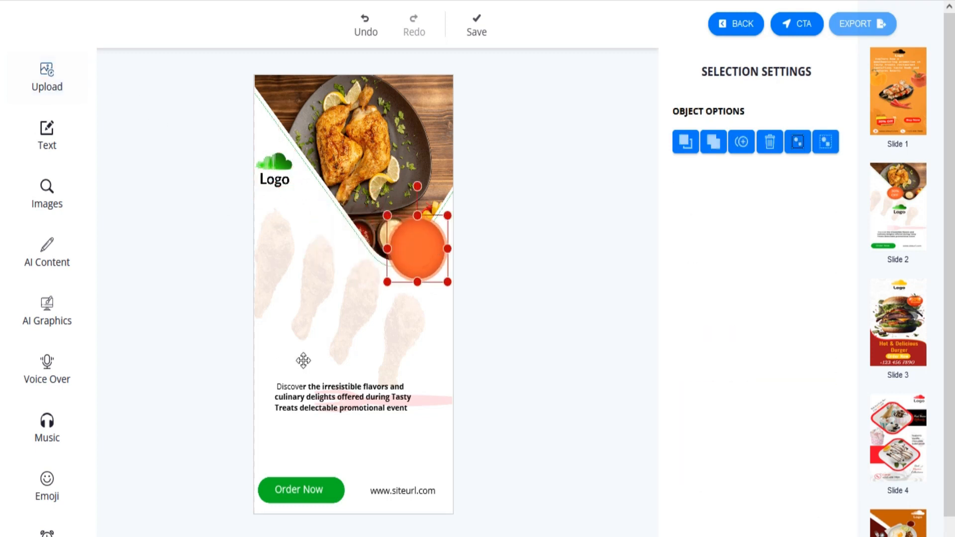
left_click(326, 396)
left_click_drag(326, 395, 323, 369)
left_click(422, 244)
left_click_drag(423, 242, 422, 243)
left_click(228, 277)
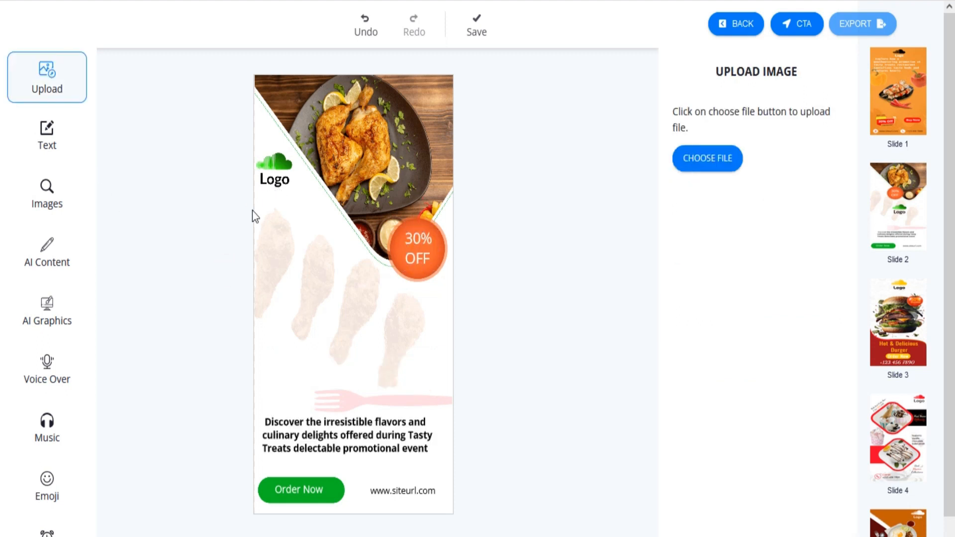
- Search for images with the keyword "Chicken Dishs" on the Pixels platform
left_click(47, 201)
left_click(820, 169)
type("Chicken Dishs")
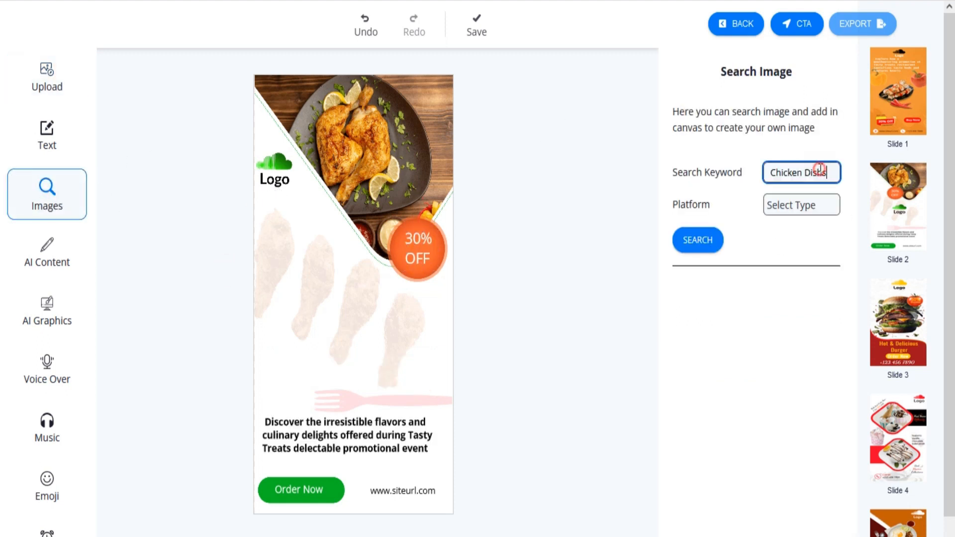
left_click(819, 210)
left_click(780, 247)
left_click(708, 249)
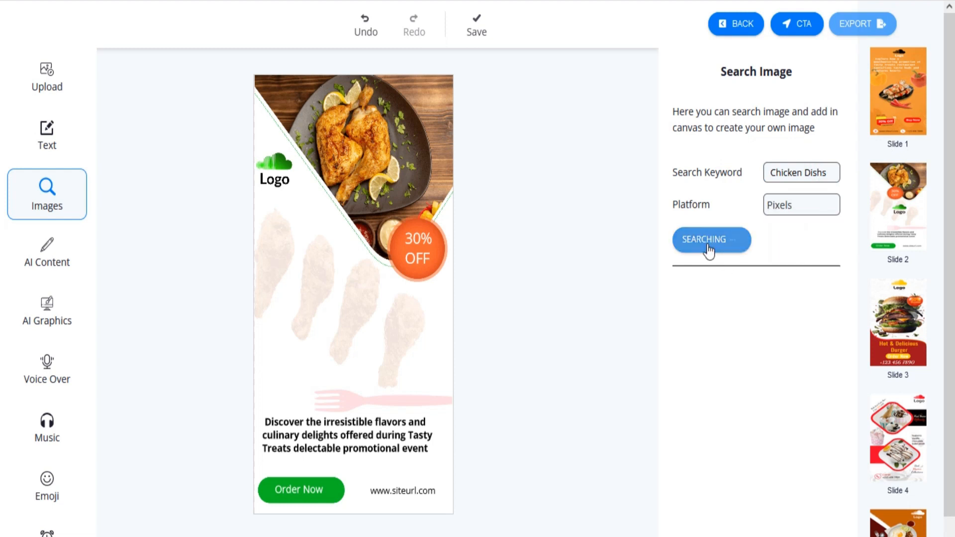
- Add the photo of roasted chicken on a white plate to slide 2, above the description text at the left edge
scroll(741, 350, "down", 5)
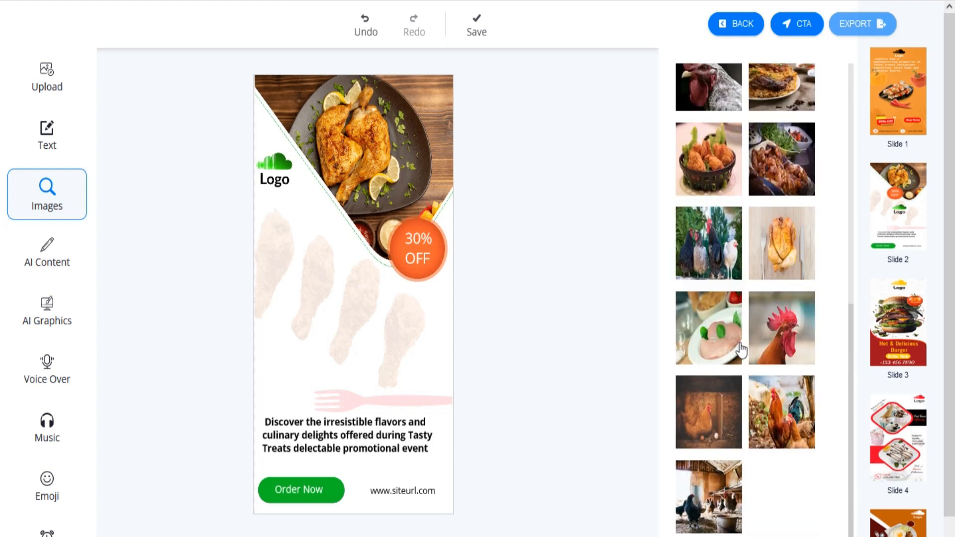
scroll(692, 490, "up", 6)
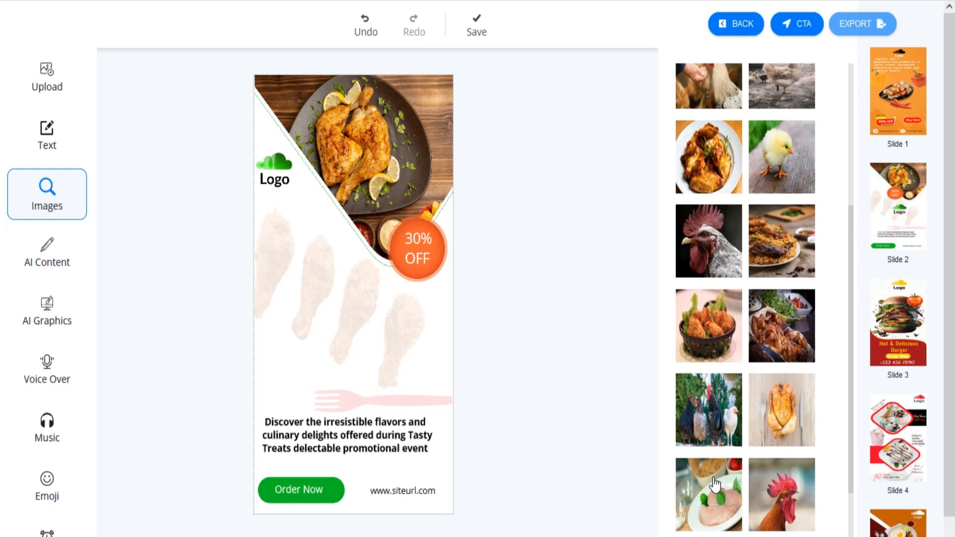
left_click(710, 332)
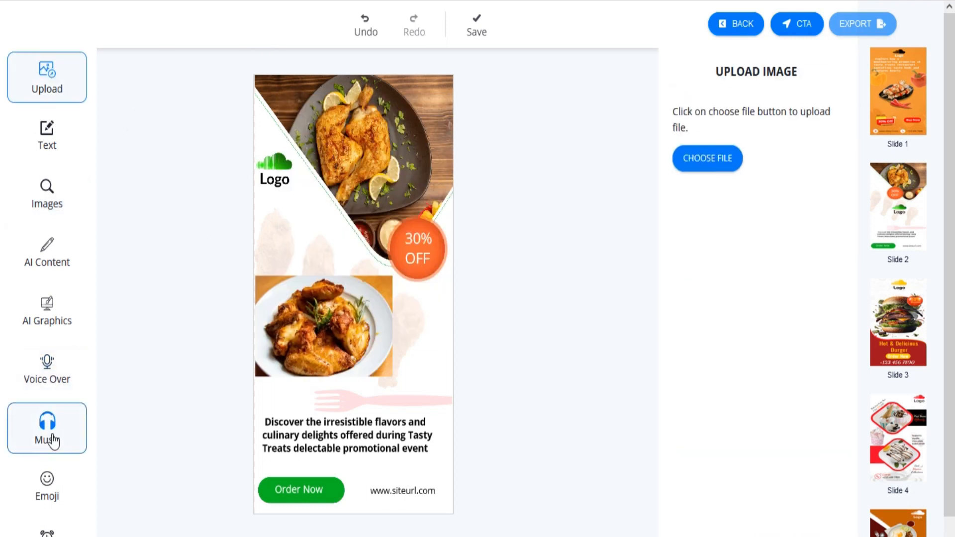
- Add the purple and orange Order Now sticker and place it beside the plated chicken photo, below the 30% OFF badge
left_click(47, 492)
left_click(699, 98)
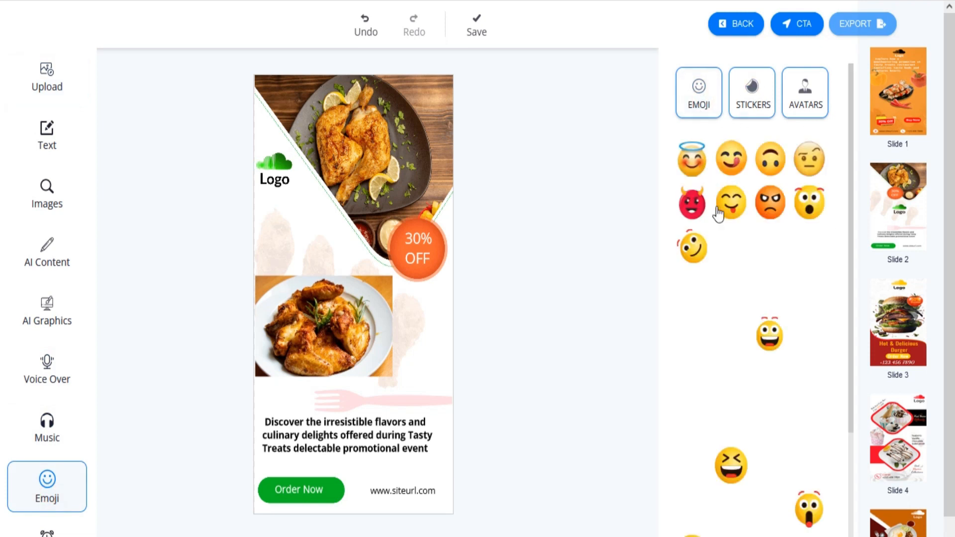
left_click(753, 107)
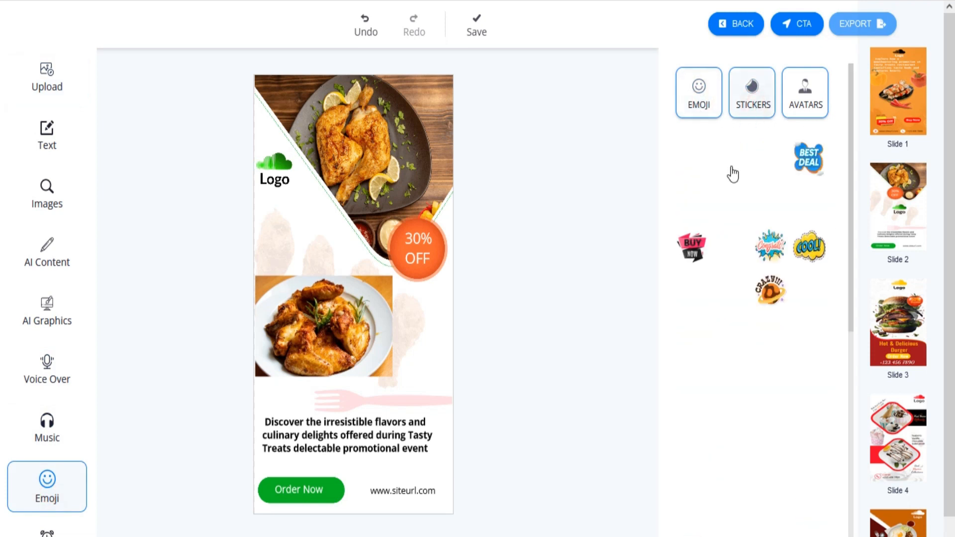
scroll(746, 248, "down", 3)
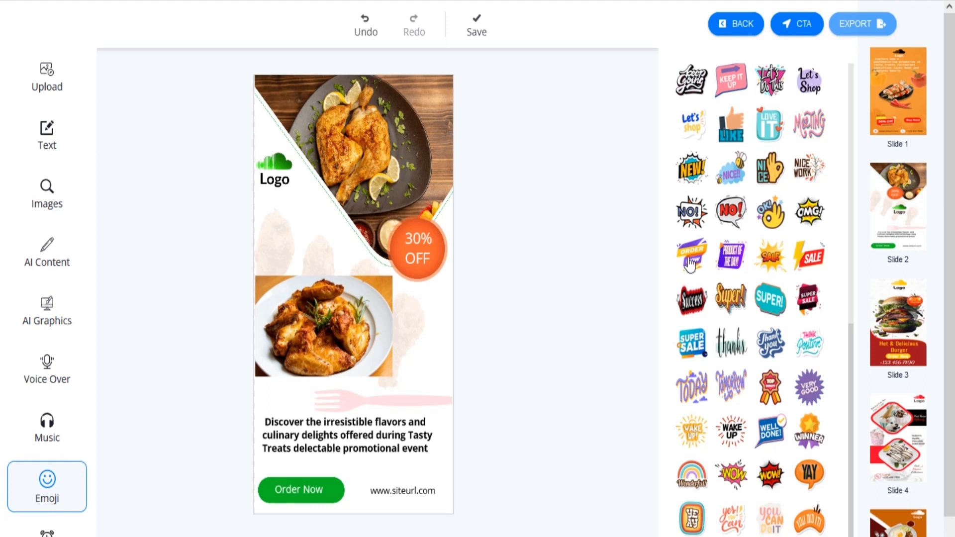
left_click(689, 264)
left_click_drag(302, 127, 424, 338)
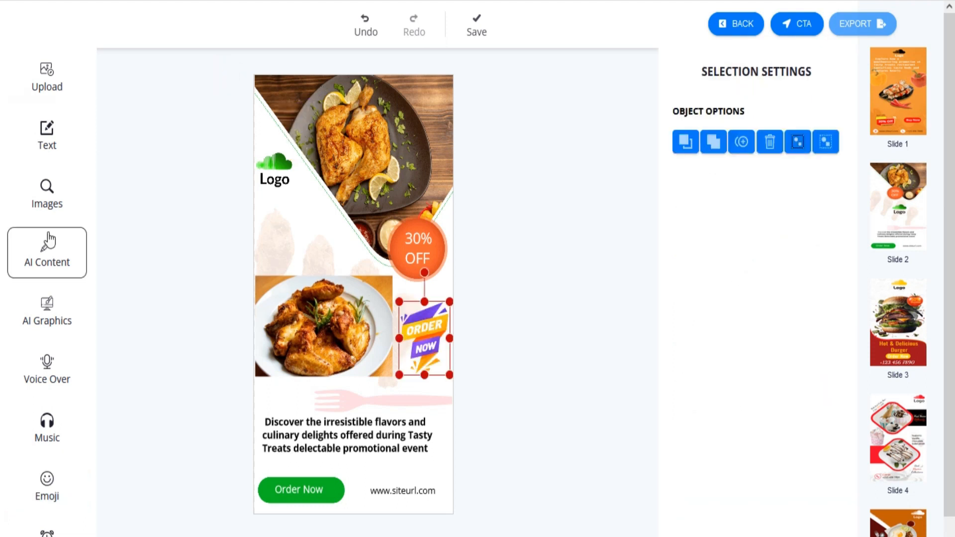
- Open the music track list for slide 2 and save the slide
left_click(47, 428)
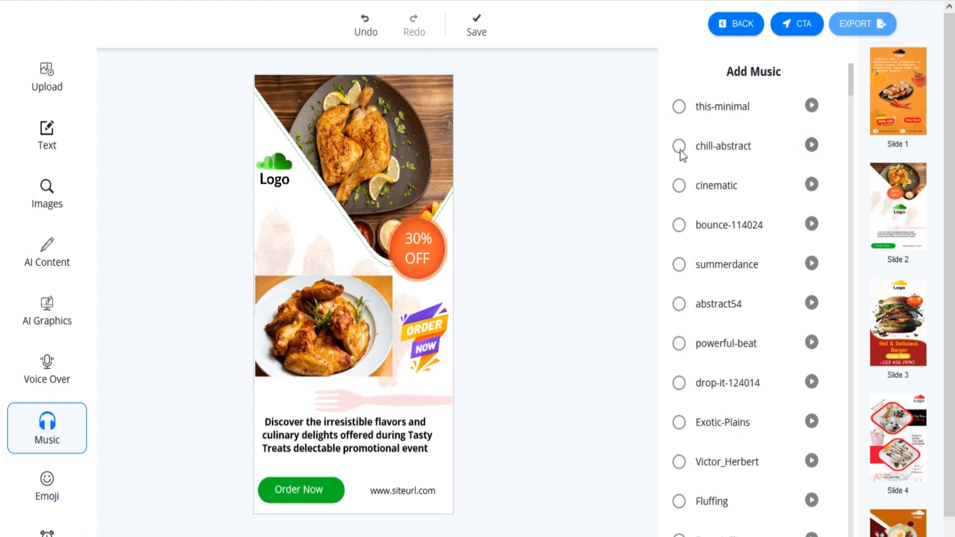
left_click(475, 30)
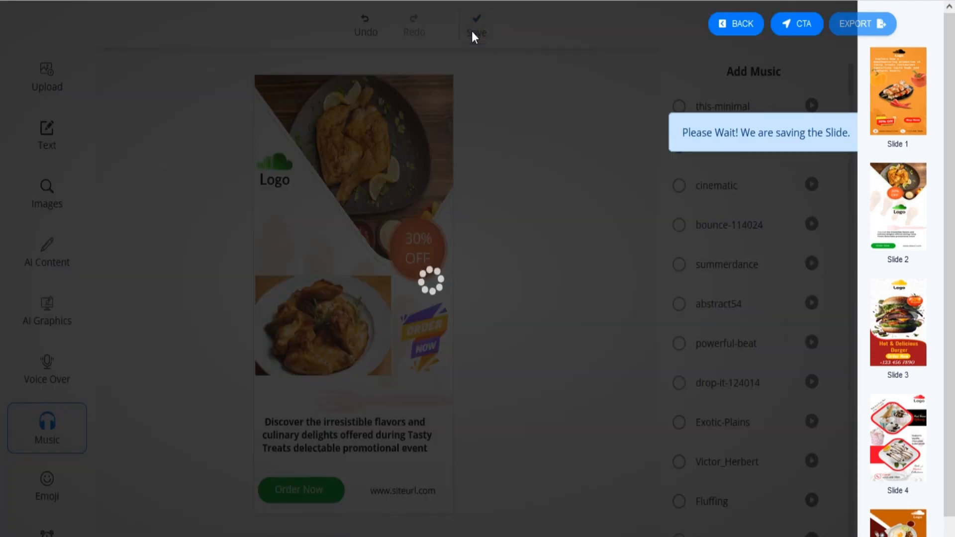
- Open slide 3 and generate AI captions in English for the keyword "Burger Ads"
left_click(879, 343)
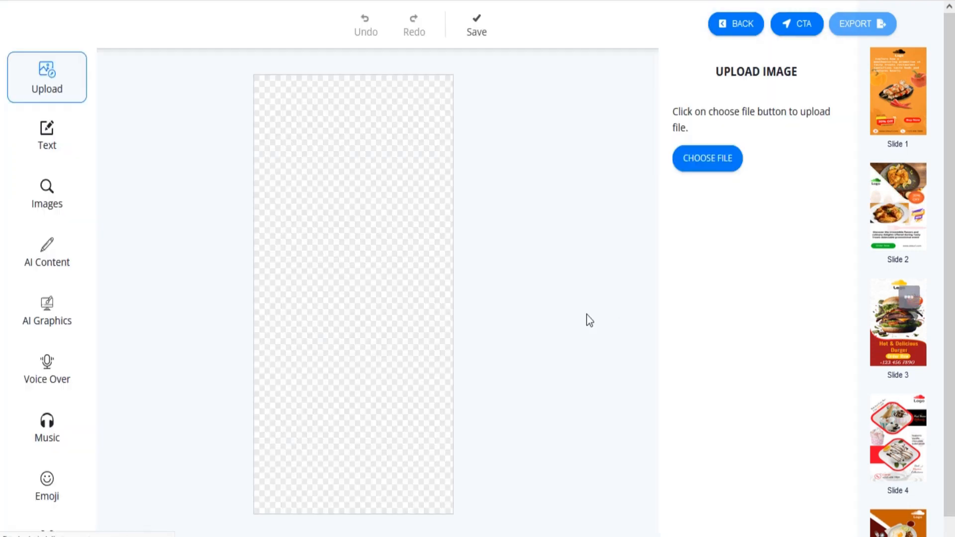
left_click(153, 281)
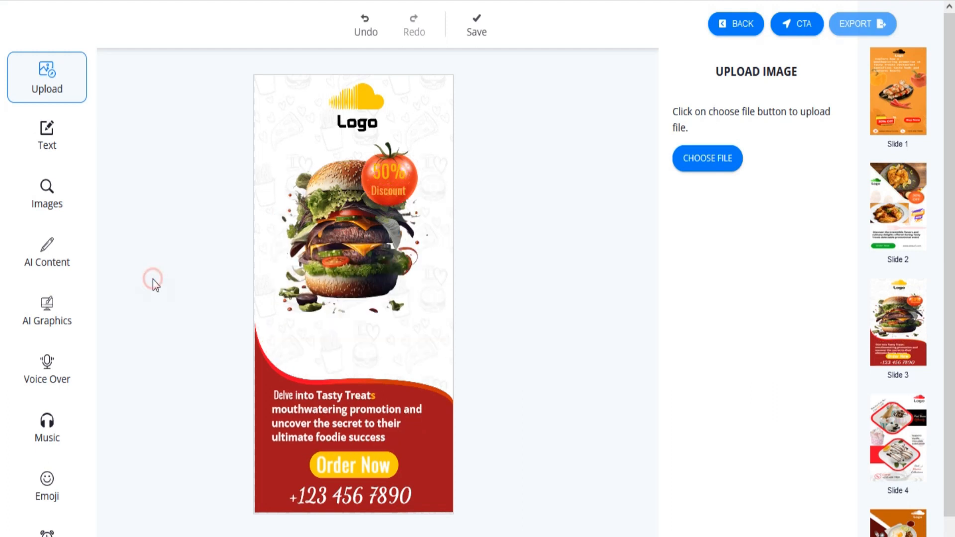
left_click(48, 253)
type("Burger Ads")
left_click(715, 224)
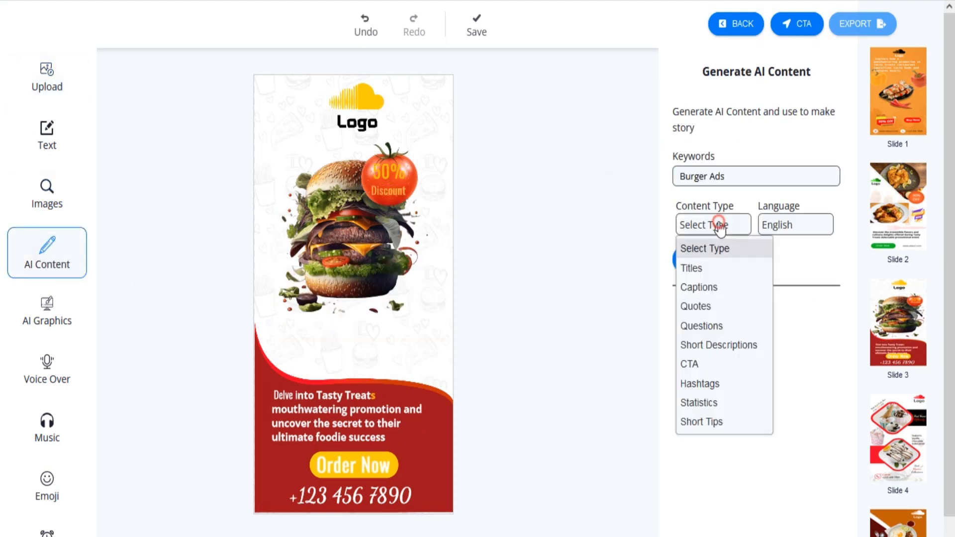
left_click(706, 287)
left_click(789, 225)
left_click(777, 402)
left_click(719, 259)
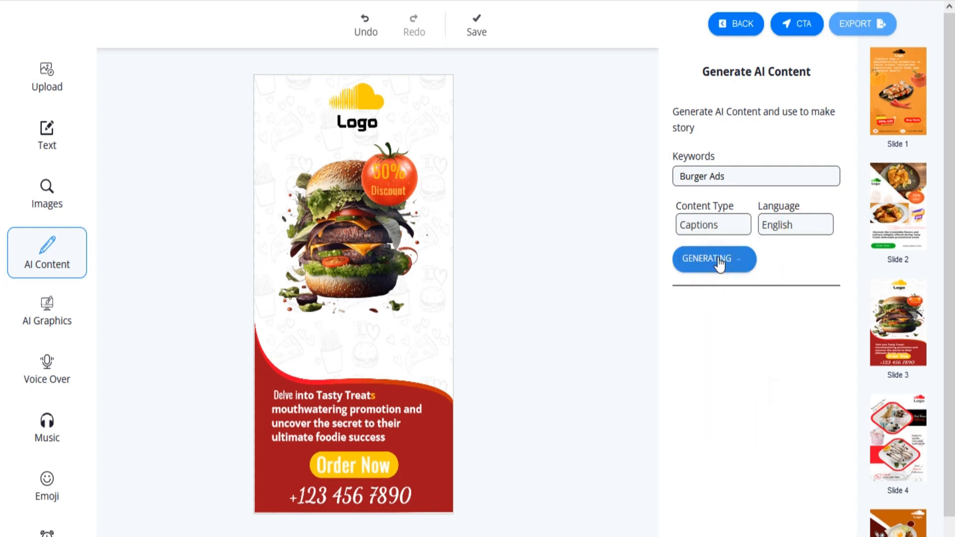
- Replace slide 3's description text with the generated caption "Get ready for a flavor explosion with our burgers"
scroll(714, 348, "down", 7)
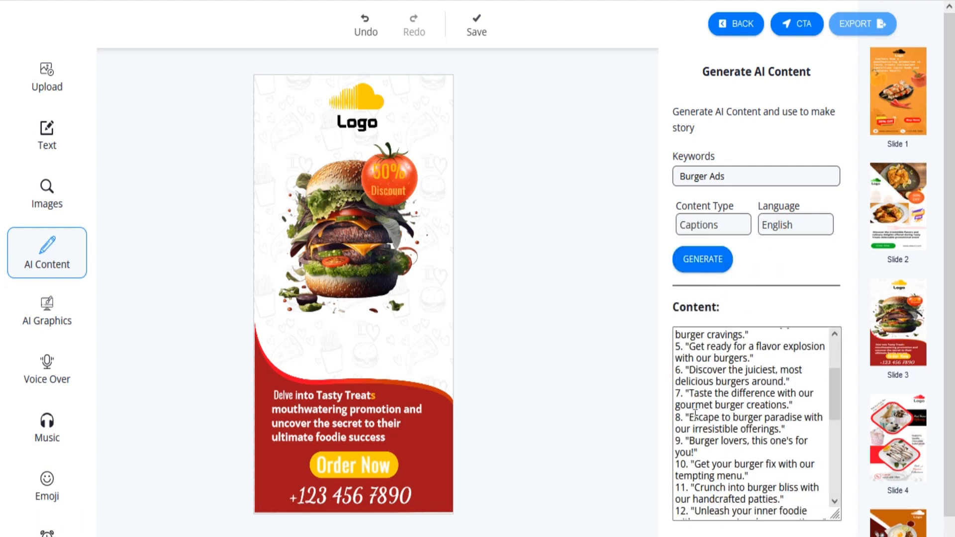
scroll(698, 449, "up", 10)
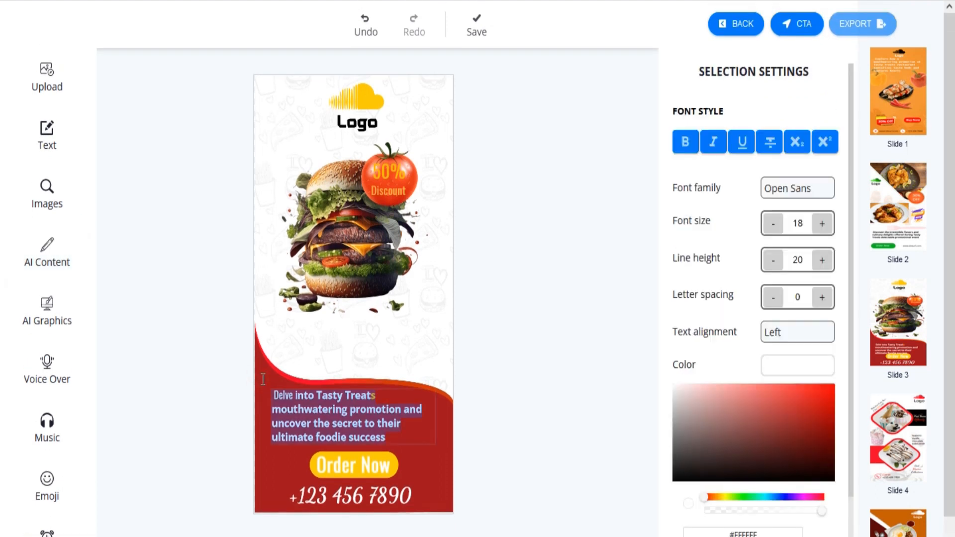
type("Get ready for a flavor explosion with our burgers")
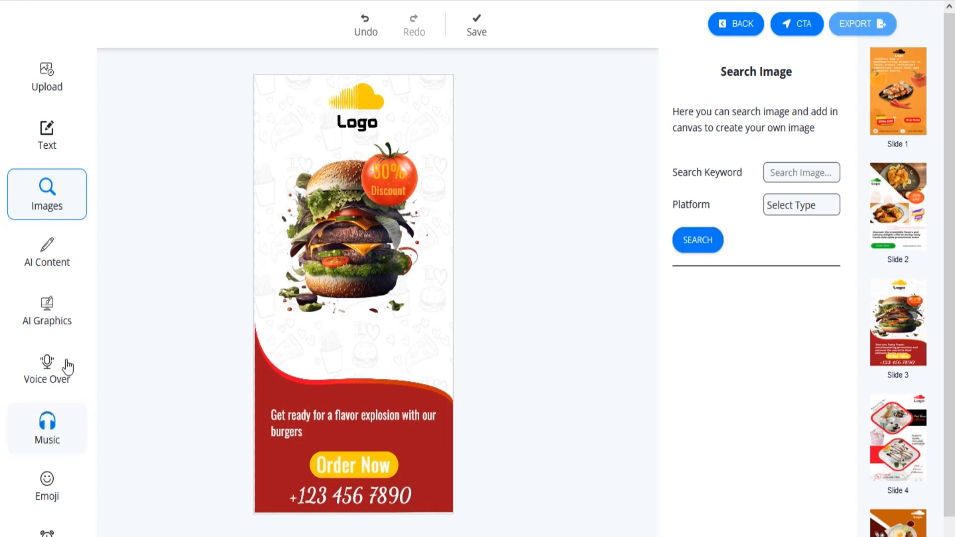
- Play the vot voice-over sample for slide 3 and save the slide
left_click(56, 374)
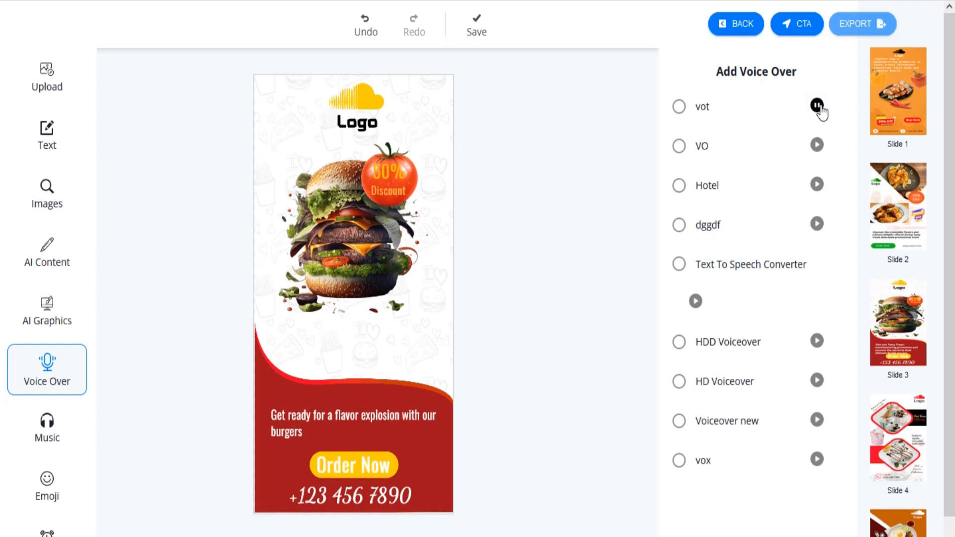
left_click(485, 33)
- Delete slide 4, the white one with the red-framed dessert photos
scroll(937, 398, "down", 2)
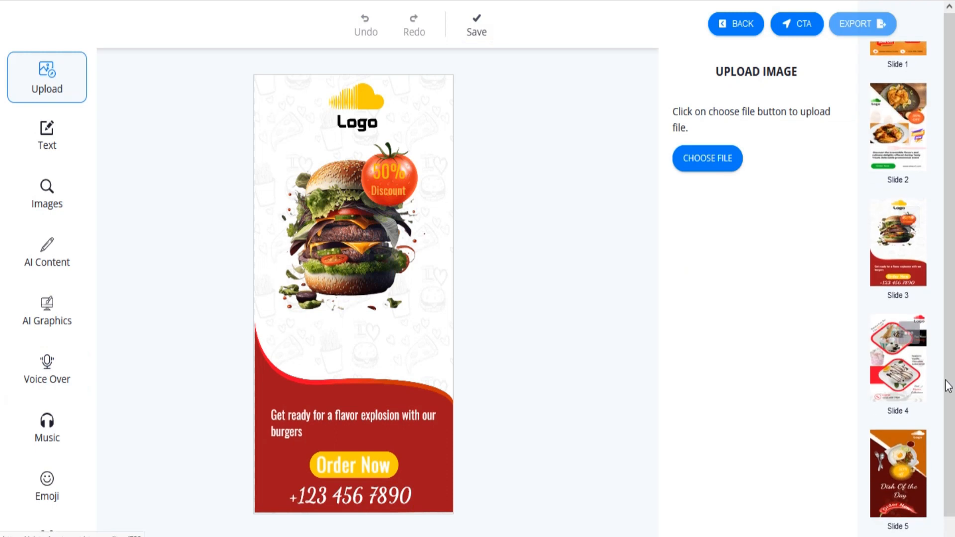
left_click(908, 333)
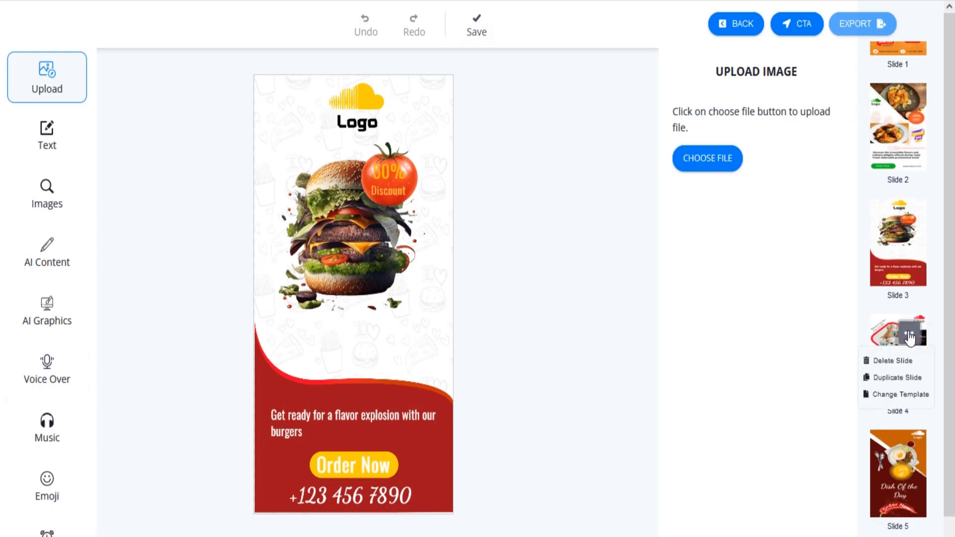
left_click(890, 361)
left_click(433, 356)
left_click(477, 354)
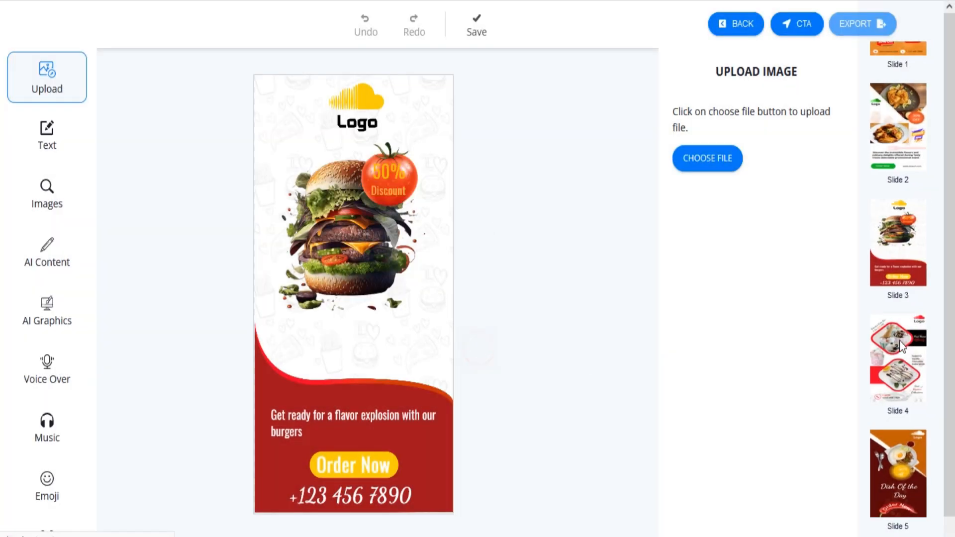
- Delete the last slide, titled "Dish Of the Day"
left_click(908, 413)
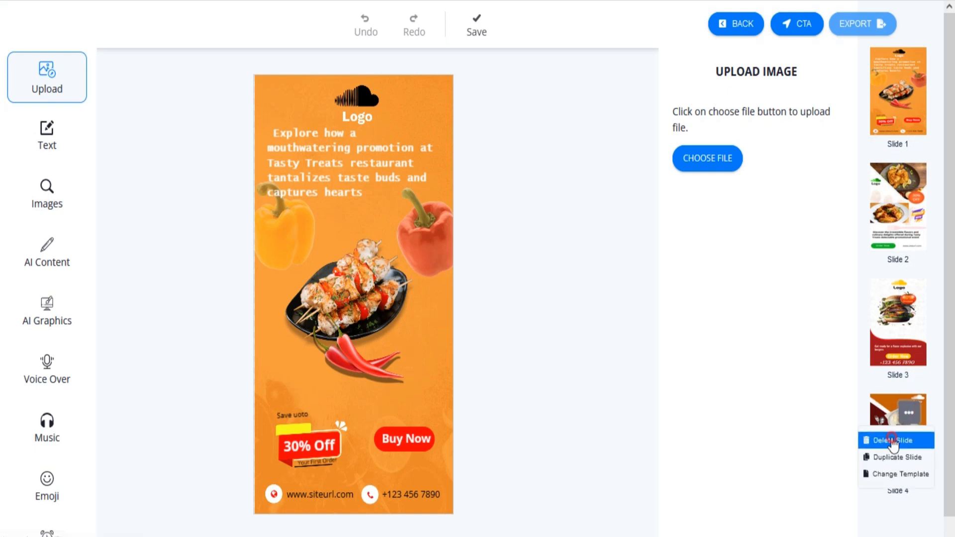
left_click(893, 440)
left_click(440, 362)
left_click(479, 353)
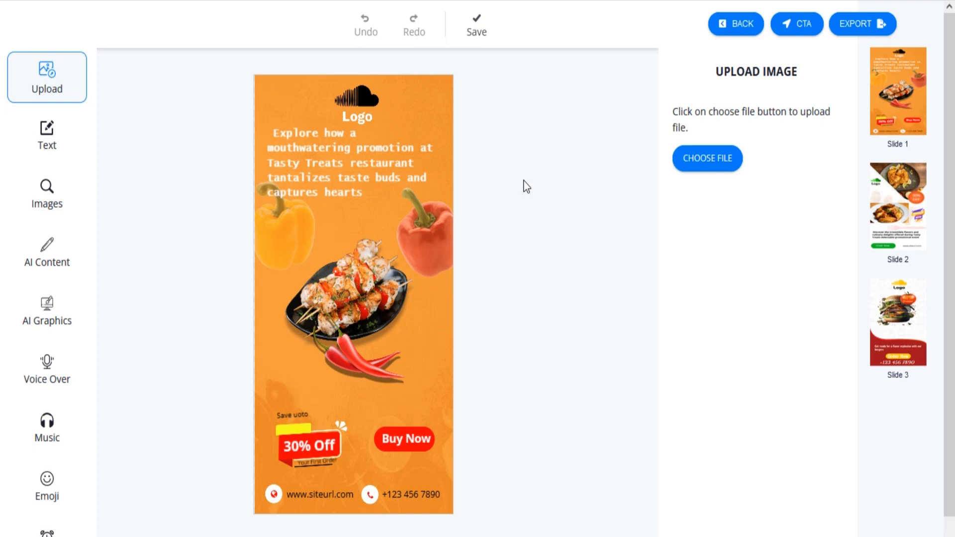
left_click(792, 29)
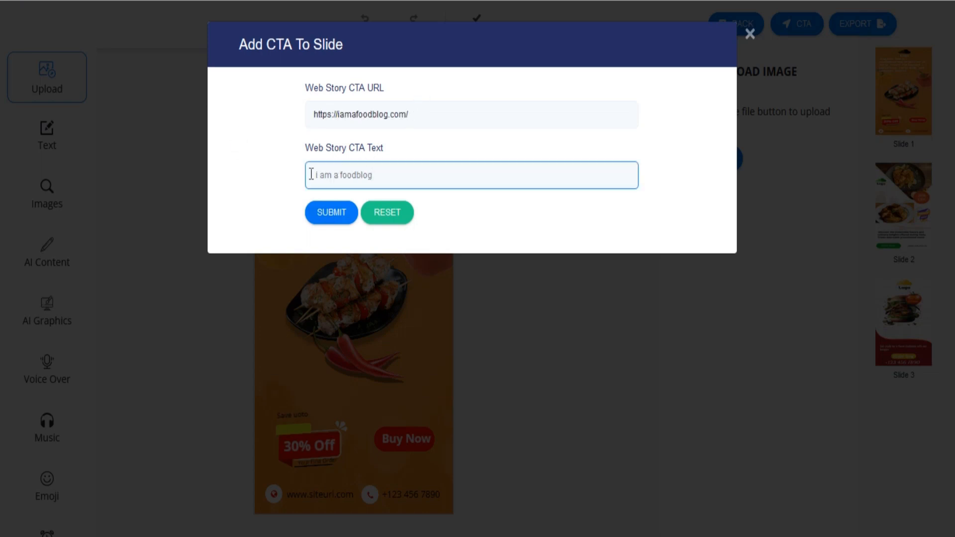
left_click(328, 215)
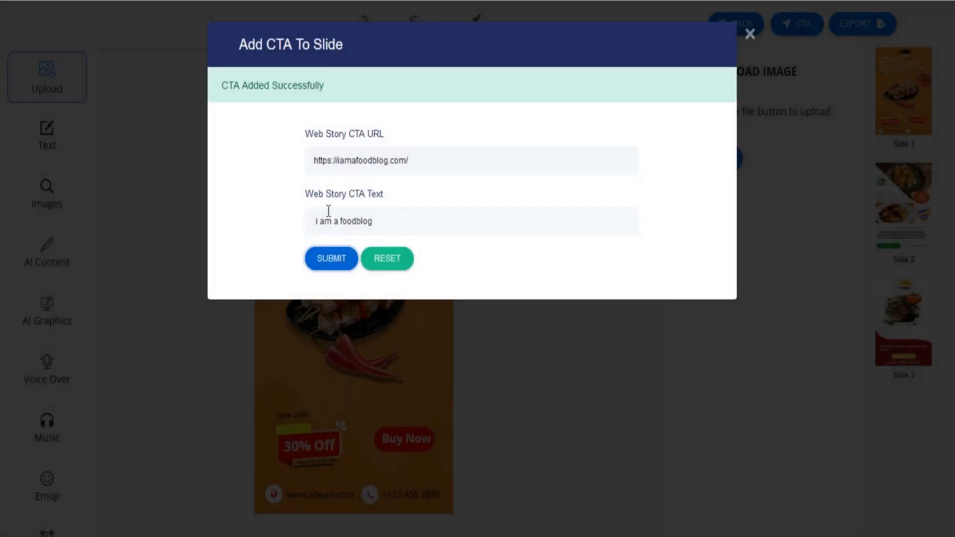
left_click(749, 34)
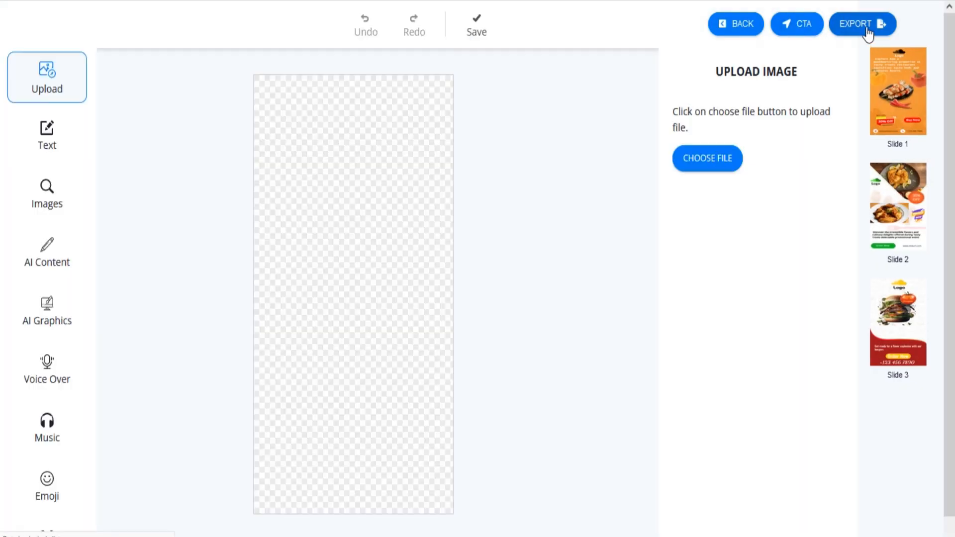
- Export the web story and preview the finished Food story through its last slide
left_click(868, 33)
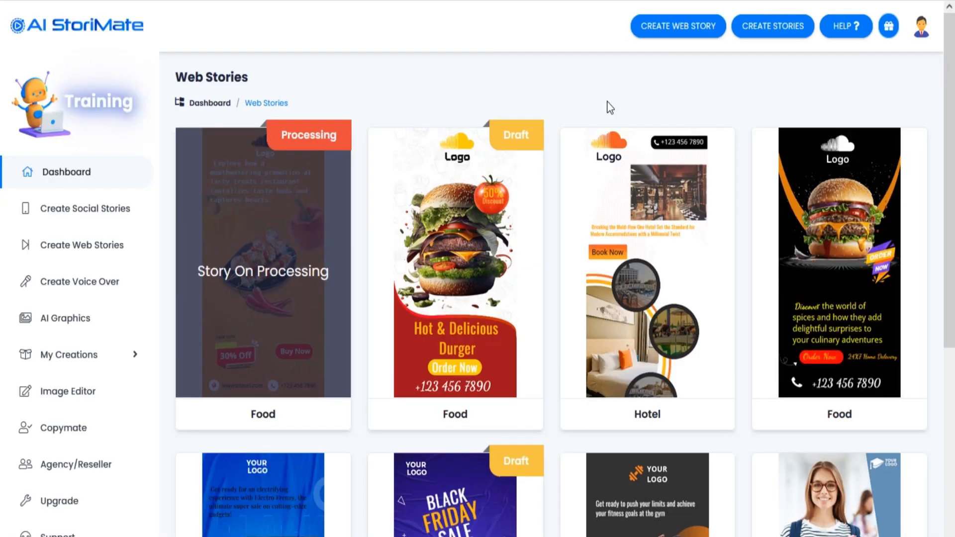
mouse_move(198, 336)
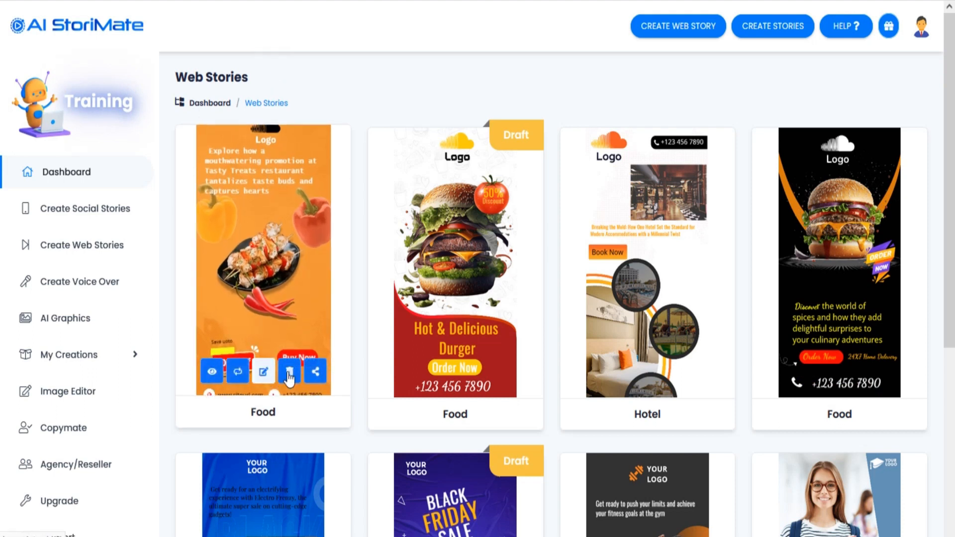
left_click(212, 372)
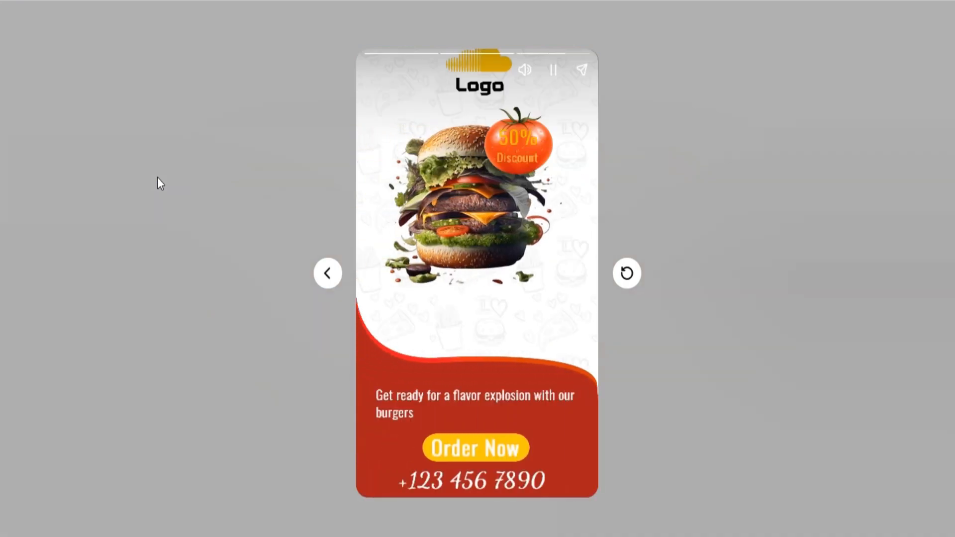
left_click(157, 177)
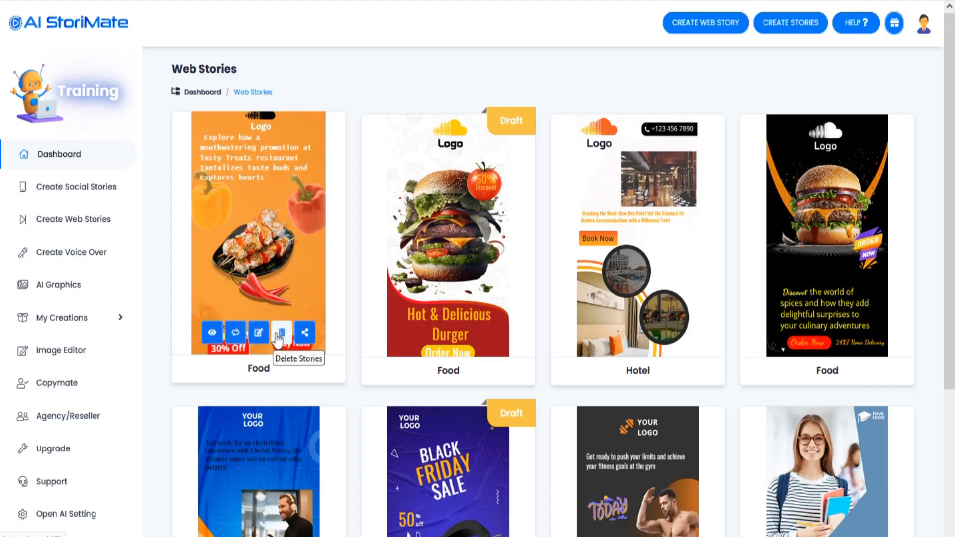
- Open the sharing options of the exported Food story and start sharing it on Facebook
left_click(306, 333)
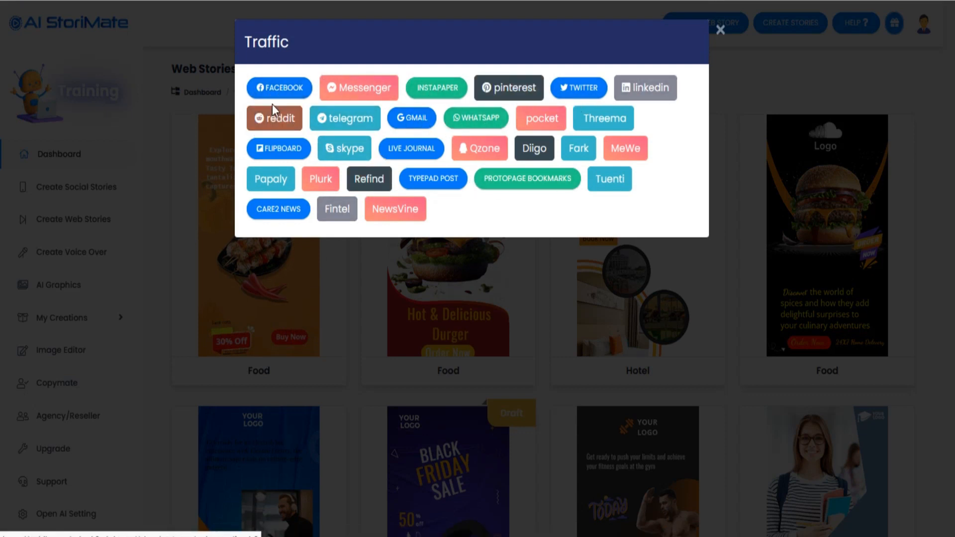
left_click(278, 90)
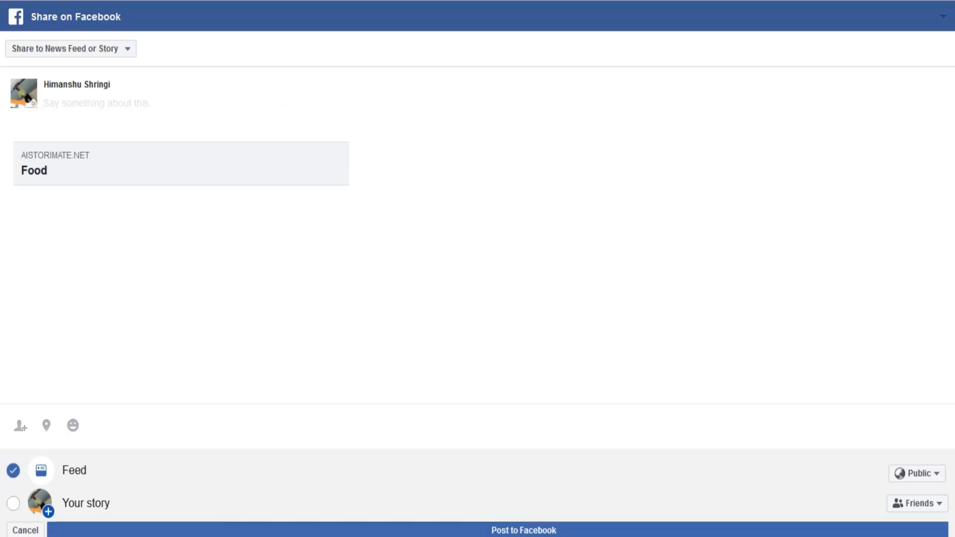